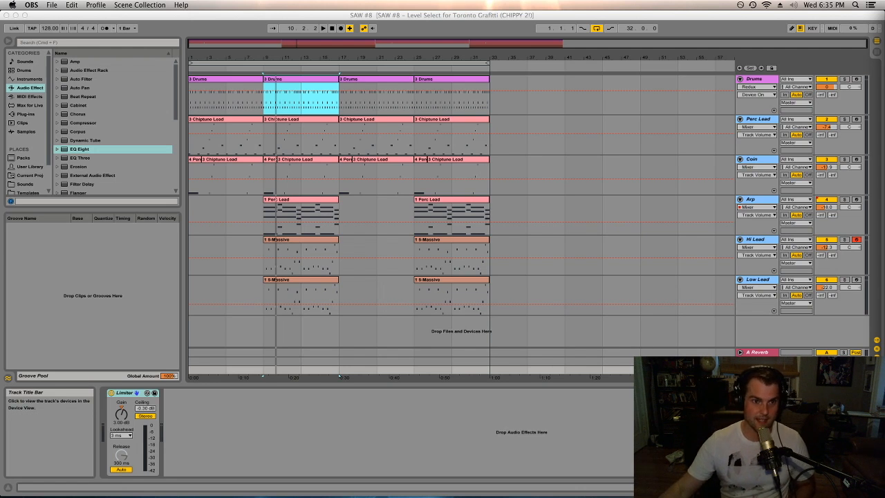
# - Select the first clip on the Drums track, solo the track and show its devices
pyautogui.click(278, 80)
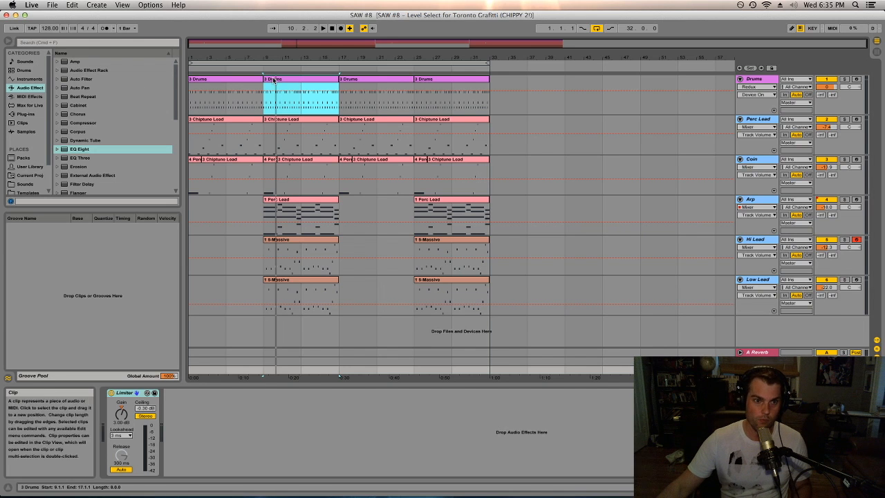
pyautogui.click(193, 80)
pyautogui.click(851, 102)
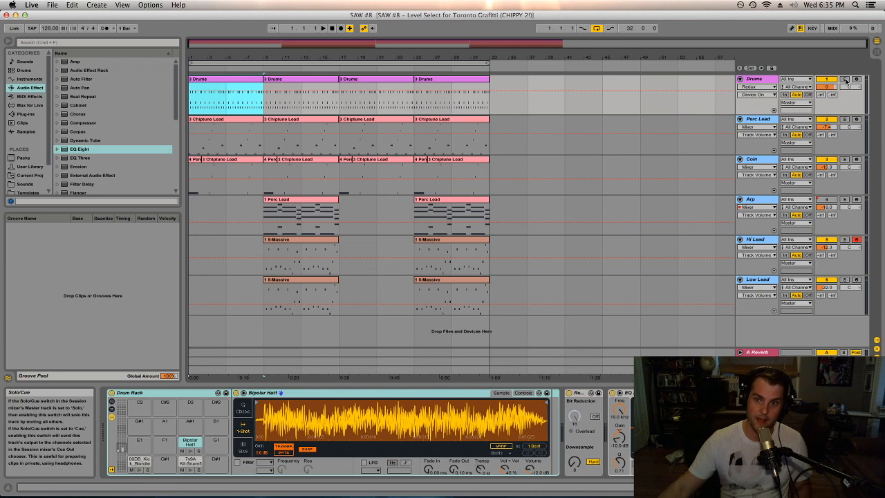
pyautogui.click(844, 80)
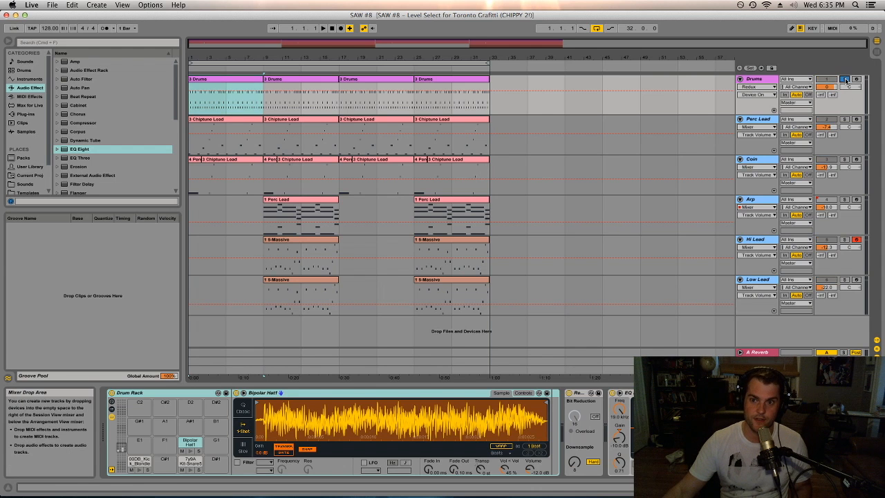
pyautogui.doubleClick(245, 79)
pyautogui.doubleClick(755, 79)
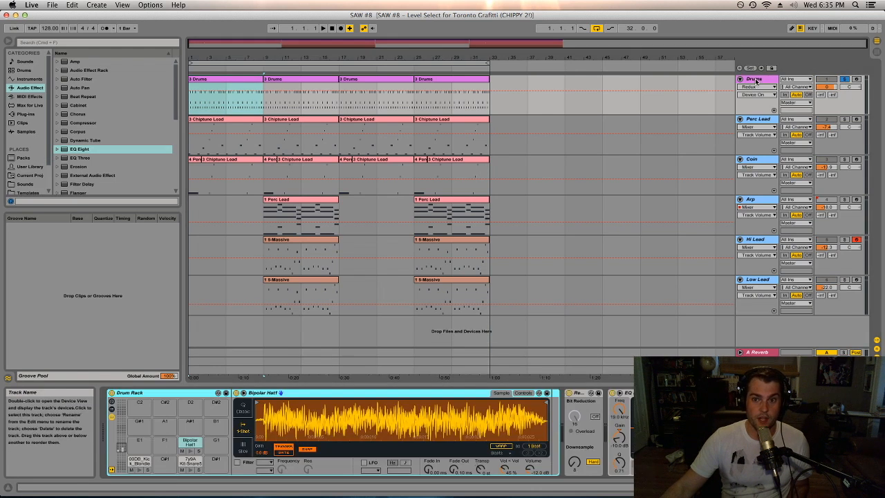
# - Audition the Drum Rack's kick, snare and hat pads with EQ Eight bypassed and switched back on
pyautogui.click(192, 470)
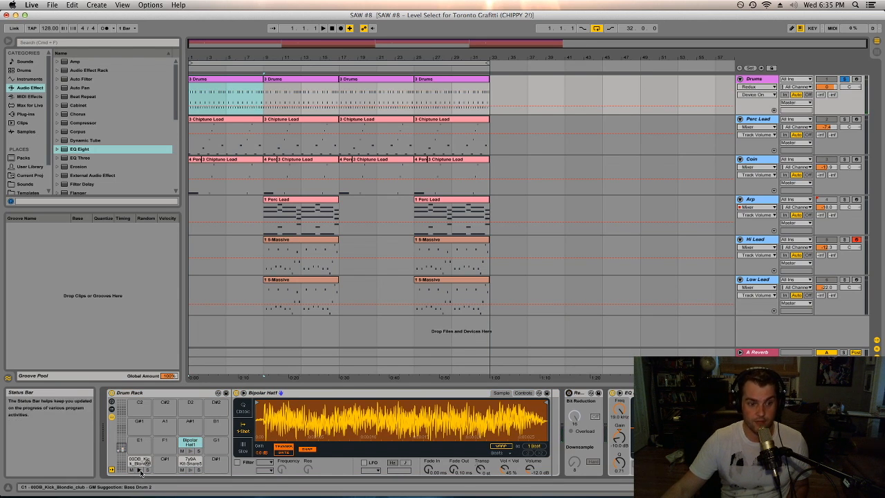
pyautogui.click(613, 393)
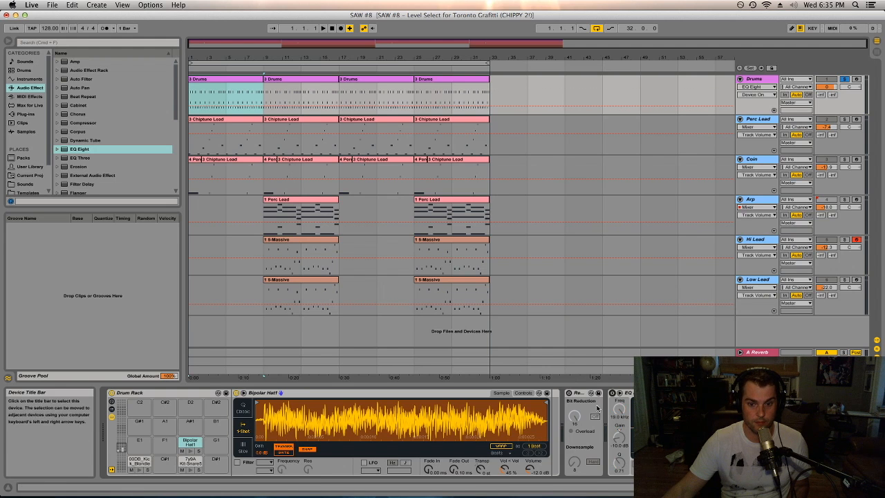
pyautogui.click(140, 471)
pyautogui.click(191, 470)
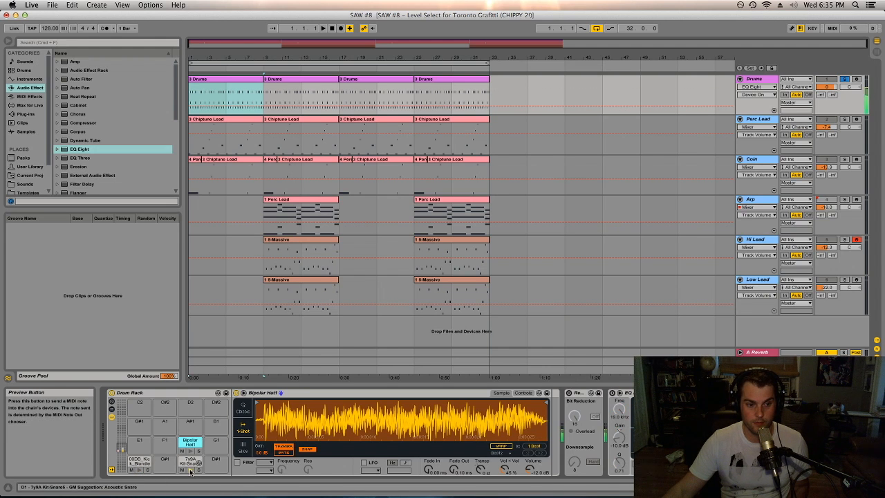
pyautogui.click(190, 451)
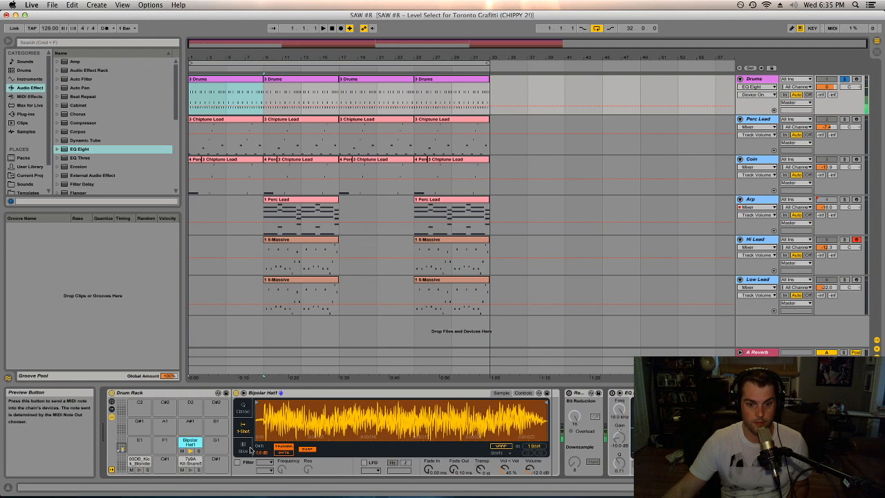
pyautogui.click(612, 394)
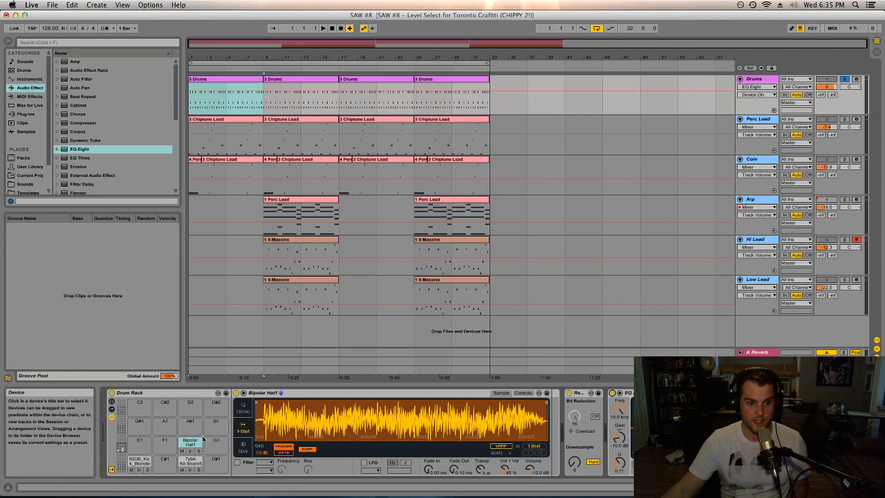
pyautogui.click(193, 468)
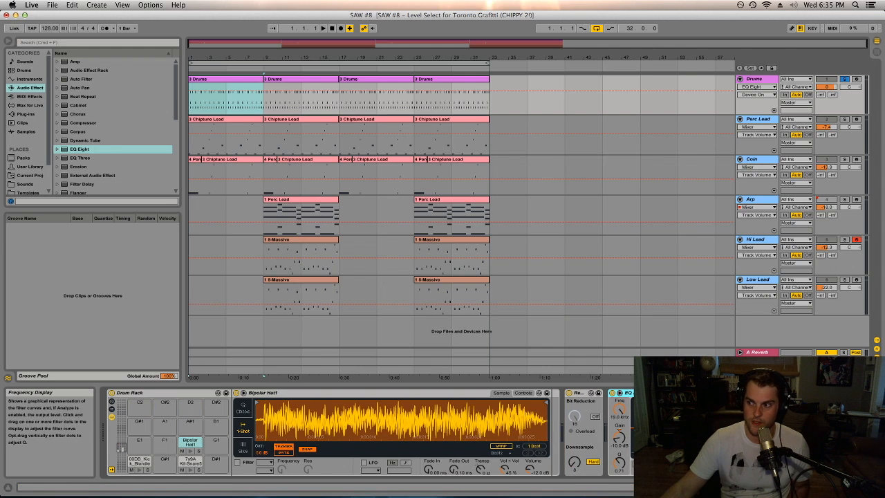
# - Play the soloed first Drums clip and open its MIDI notes for inspection
pyautogui.press('super+Tab')
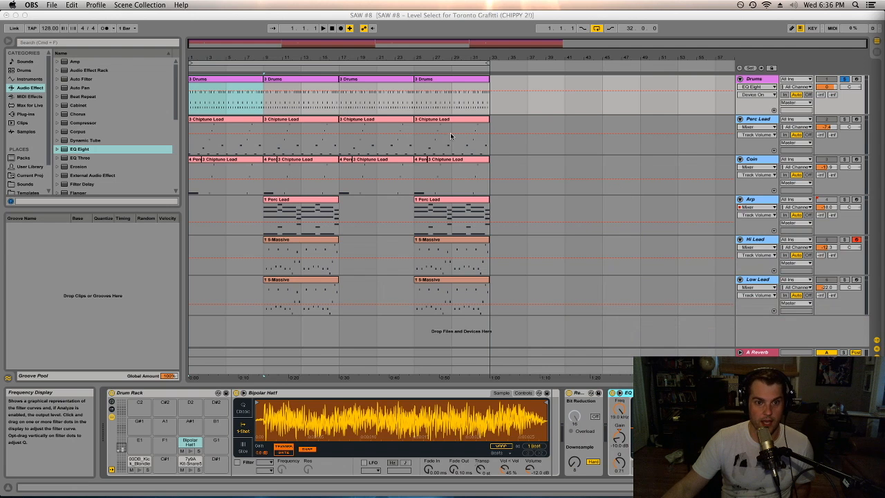
pyautogui.click(243, 83)
pyautogui.press('space')
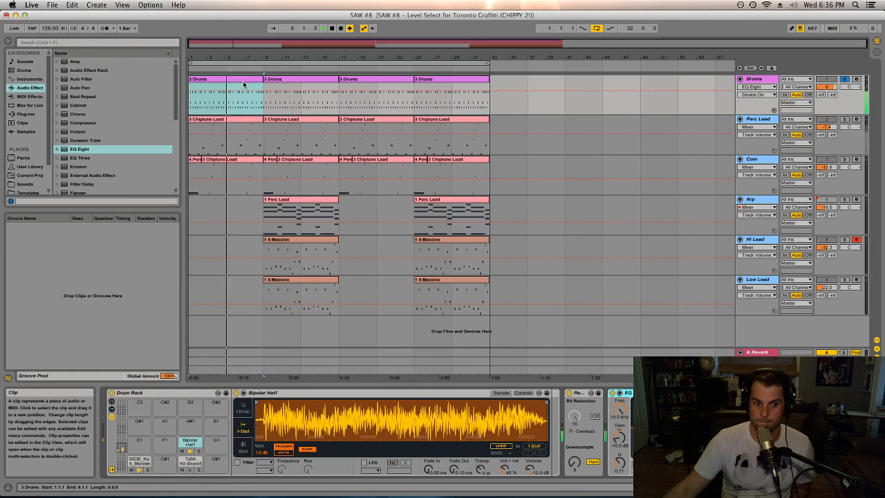
pyautogui.doubleClick(200, 80)
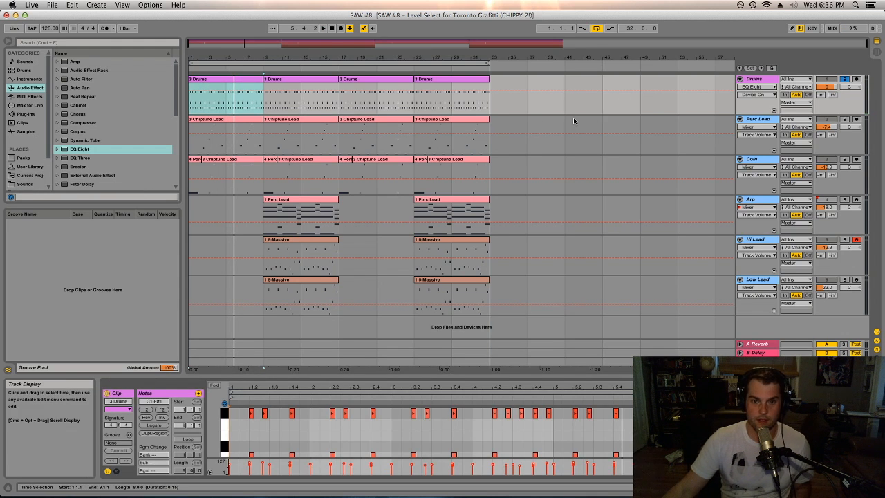
# - Unfold the Drums rack's chains in Session View, play them, and inspect the kick, snare and hat chain devices
pyautogui.press('Tab')
pyautogui.click(227, 48)
pyautogui.press('space')
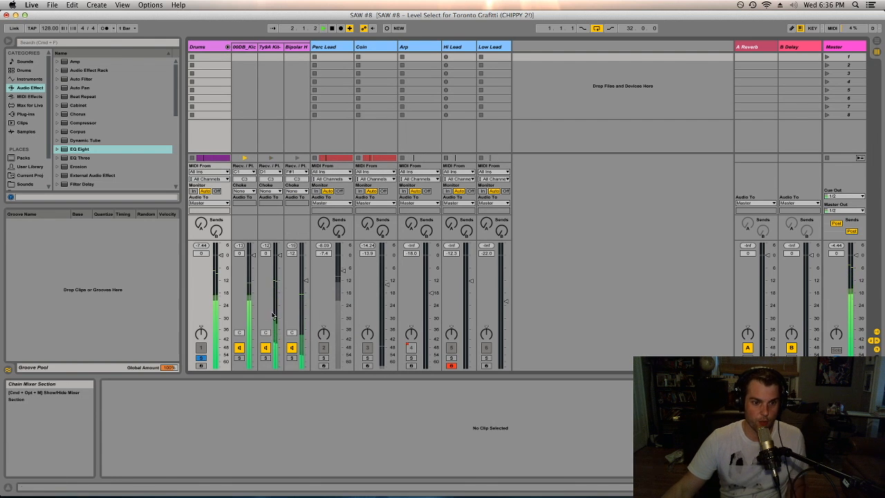
pyautogui.click(245, 48)
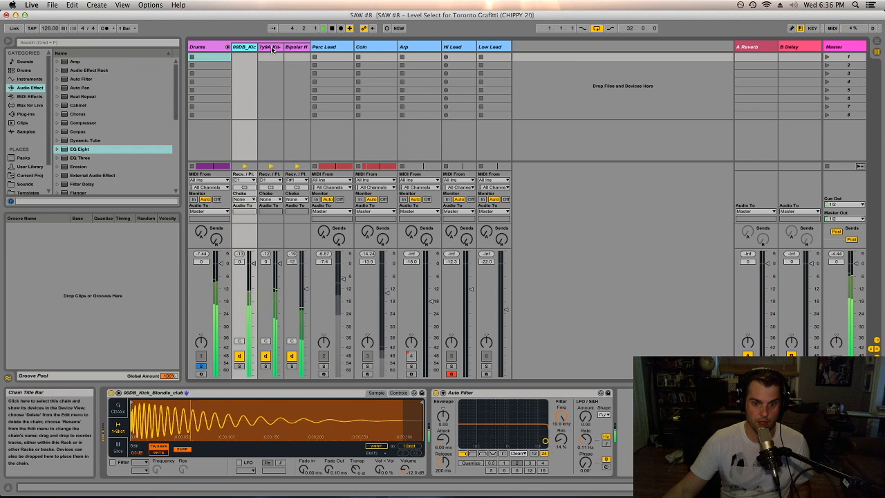
pyautogui.click(272, 48)
pyautogui.click(296, 47)
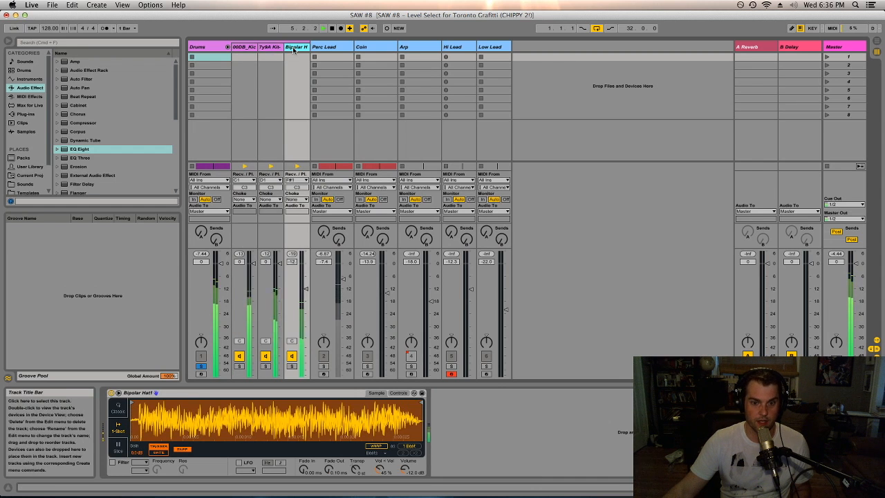
# - Show the Drums track's devices and compare Redux's downsample mode by toggling Hard off and back on
pyautogui.click(209, 49)
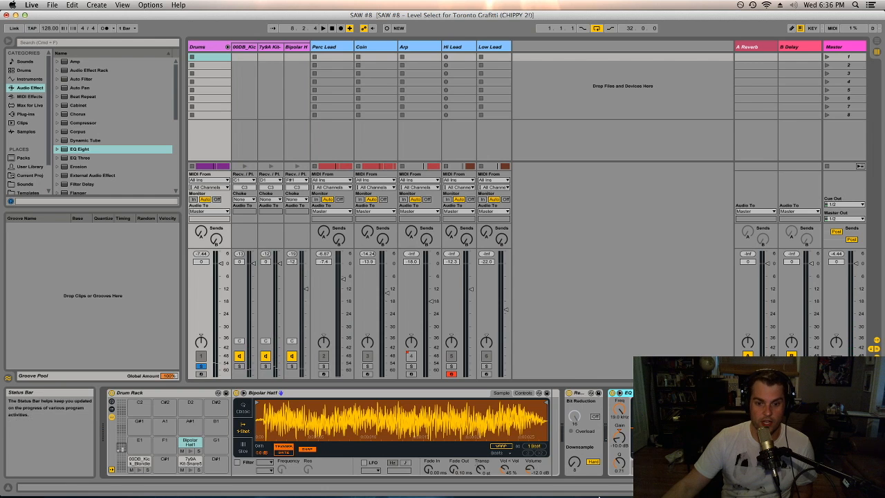
pyautogui.click(592, 461)
pyautogui.click(592, 462)
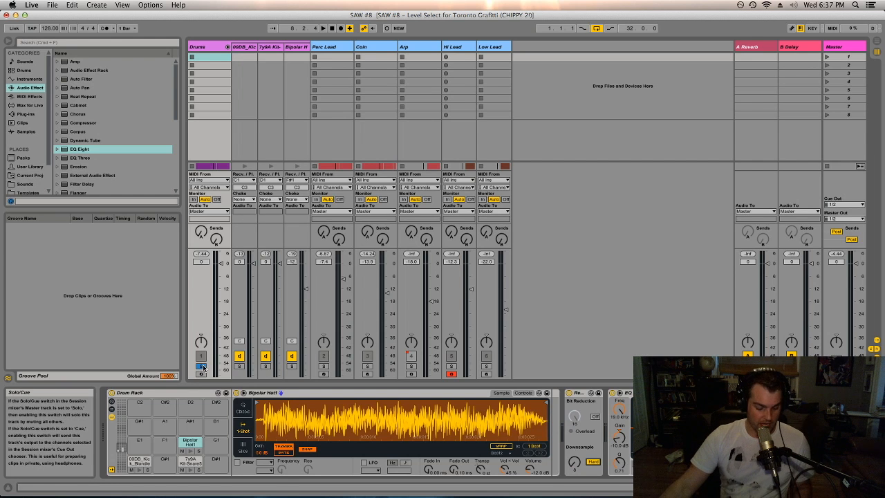
# - Return to the arrangement, solo the Perc Lead track instead of Drums, and play its first clip with the notes open
pyautogui.press('Tab')
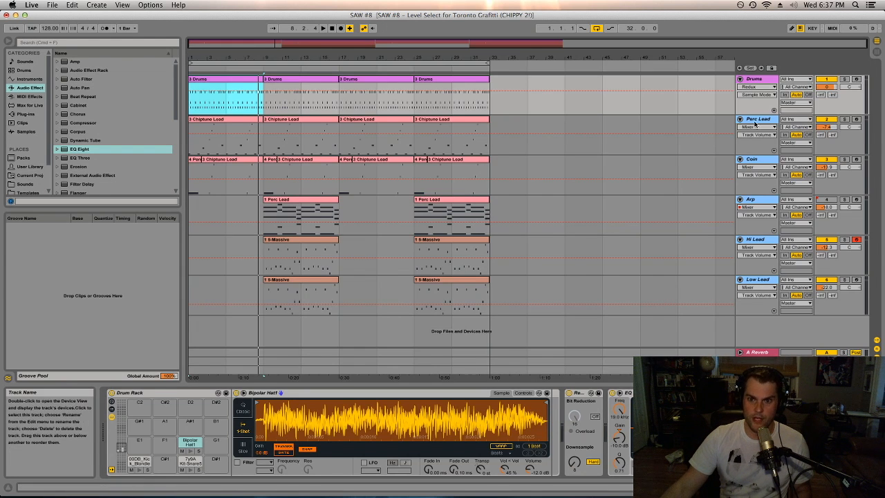
pyautogui.click(756, 120)
pyautogui.click(844, 119)
pyautogui.click(220, 119)
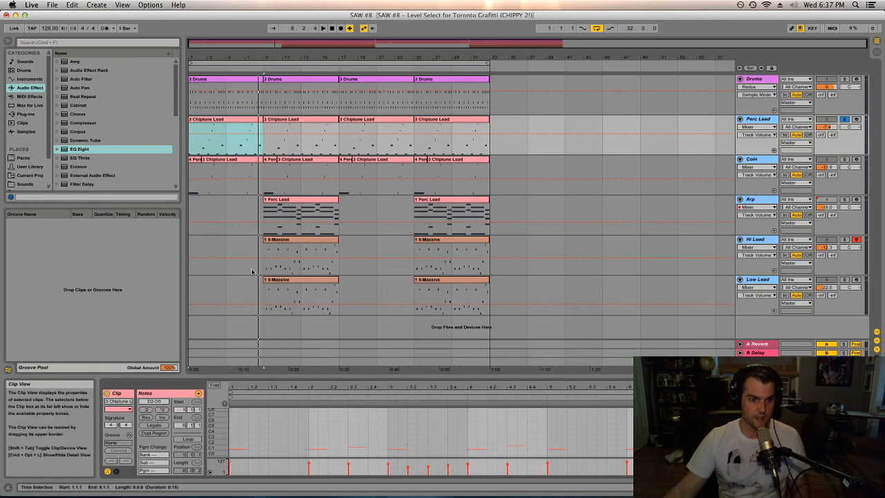
pyautogui.press('space')
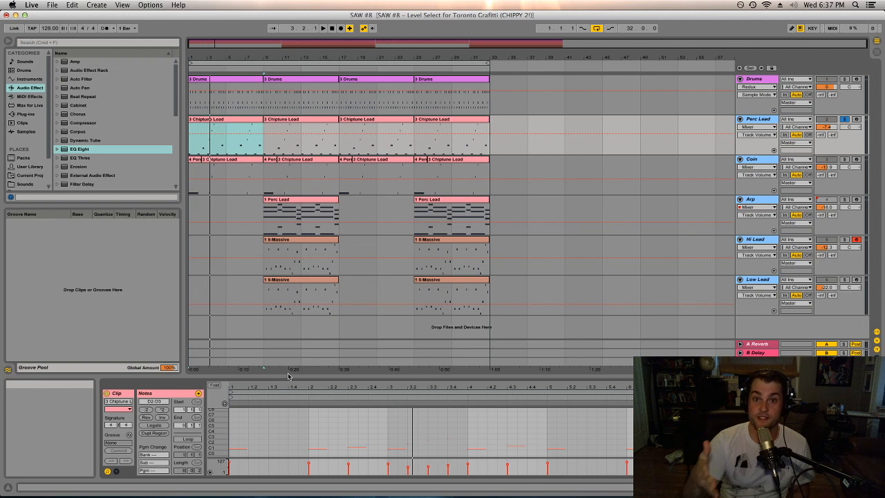
# - Arm Perc Lead for recording, replay its first clip and show the track's Massive instrument
pyautogui.click(855, 120)
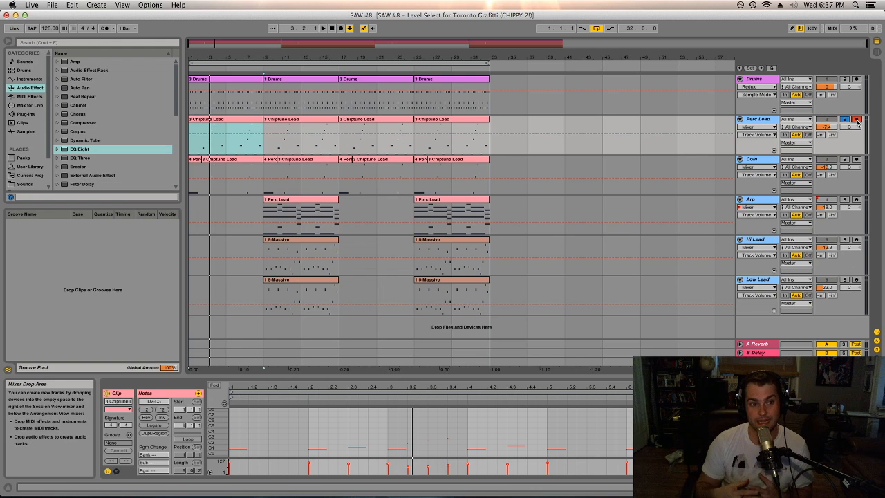
pyautogui.click(209, 121)
pyautogui.press('space')
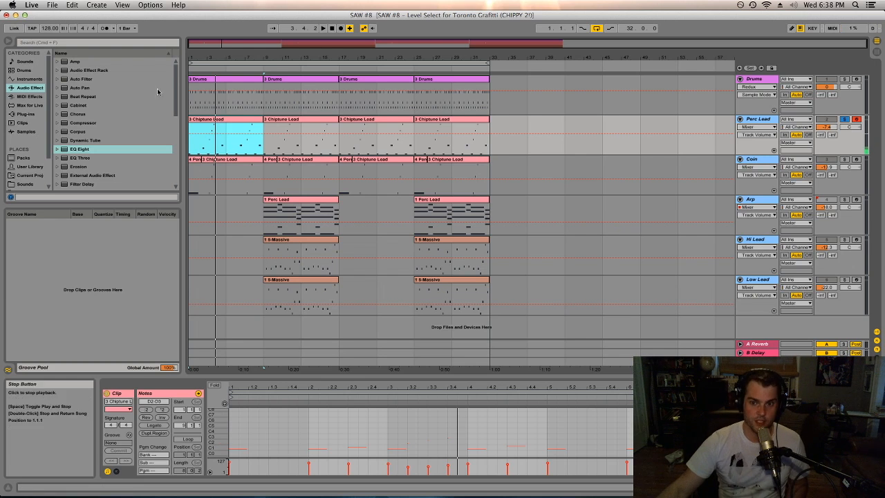
pyautogui.doubleClick(766, 120)
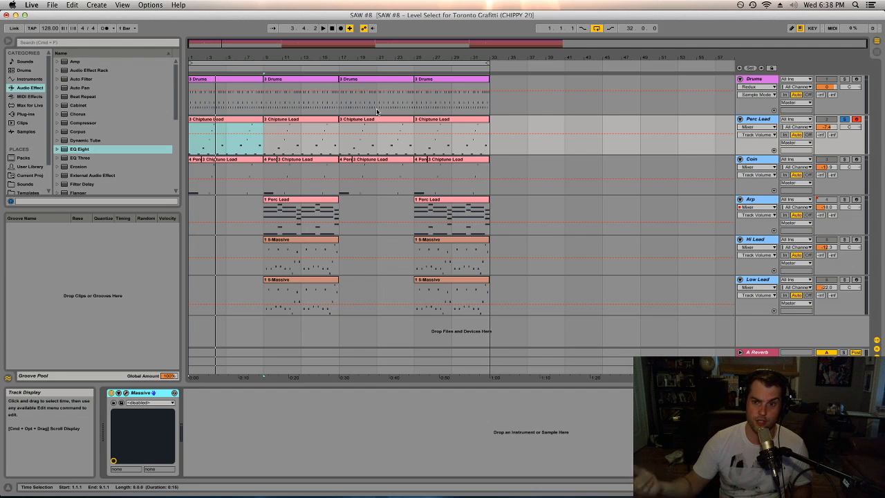
# - Solo and arm the Coin track and play from its first clip
pyautogui.click(777, 165)
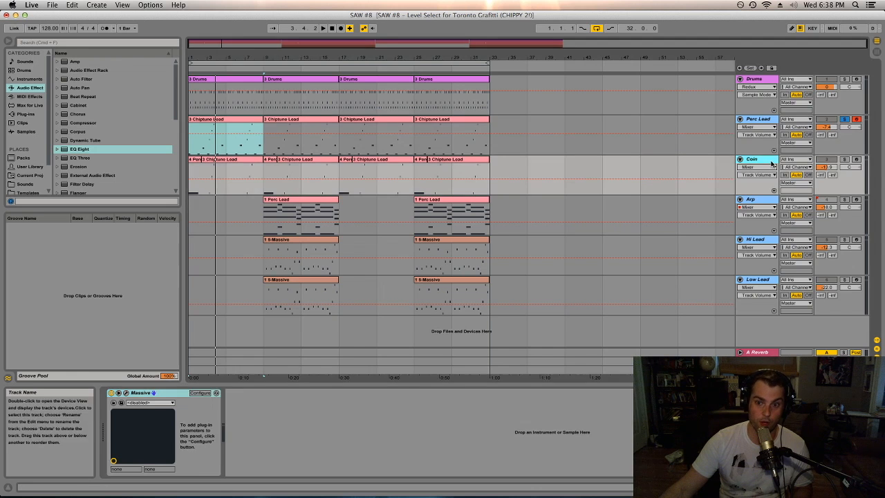
pyautogui.click(856, 160)
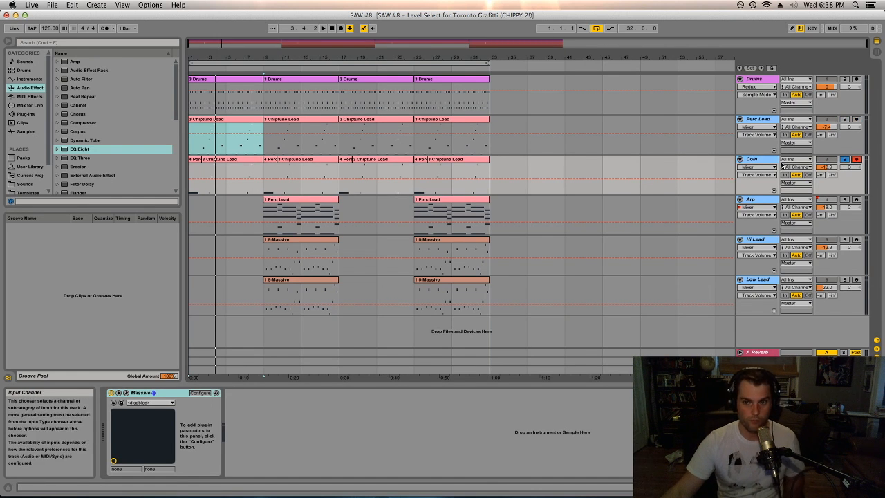
pyautogui.click(194, 160)
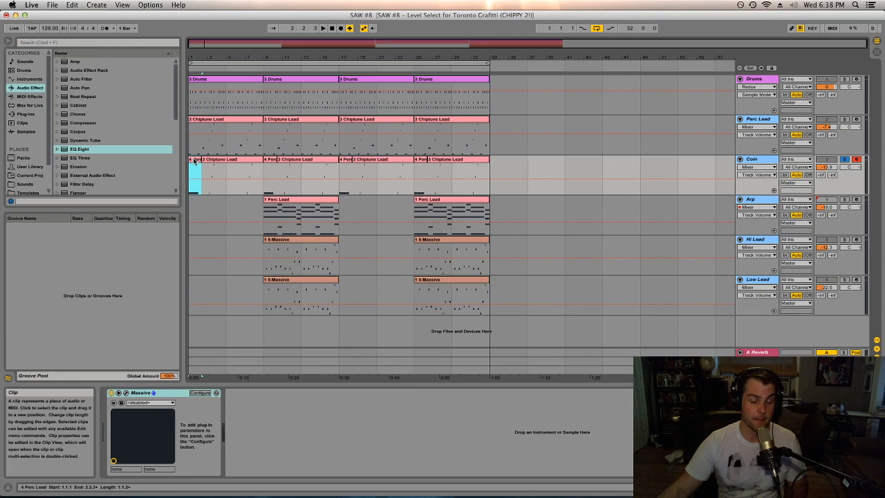
pyautogui.press('space')
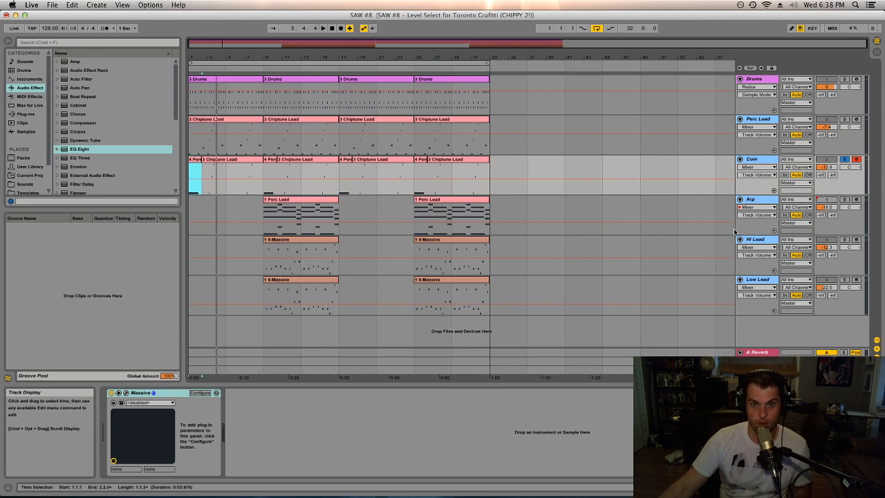
# - Show the Arp track's Arpeggiator and Massive devices, solo and arm the track, and play its first clip
pyautogui.click(752, 199)
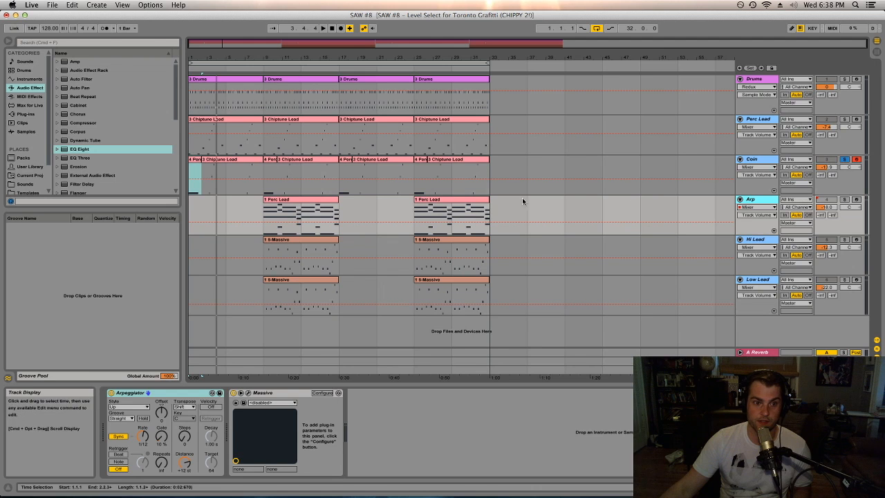
pyautogui.click(854, 200)
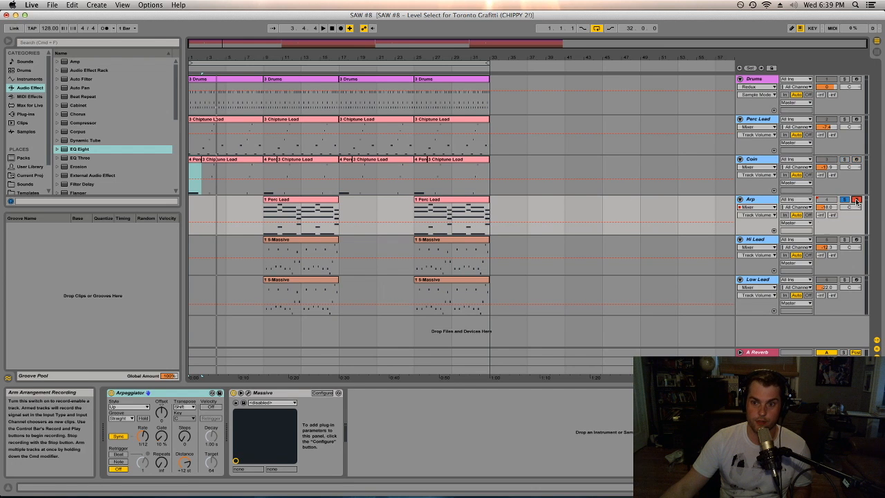
pyautogui.click(280, 200)
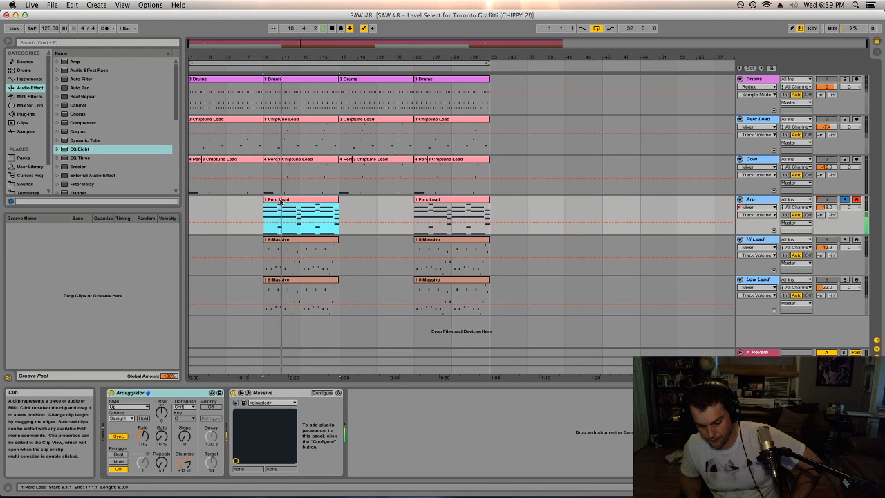
pyautogui.press('space')
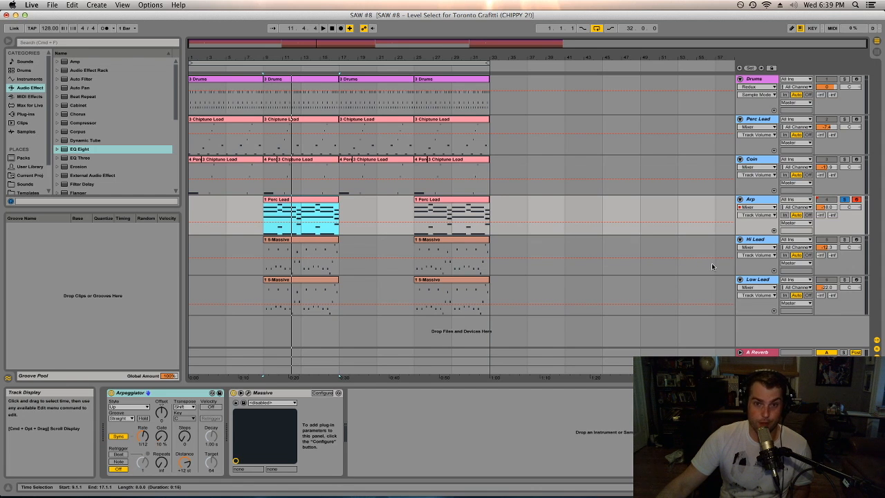
# - Solo the Hi Lead track, play its first clip and open the Massive plug-in's editor window
pyautogui.click(837, 246)
pyautogui.click(844, 240)
pyautogui.click(320, 240)
pyautogui.press('space')
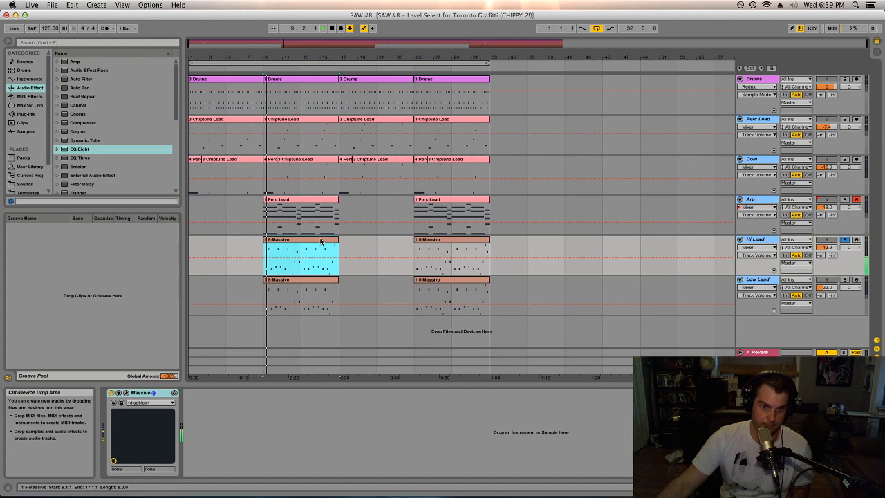
pyautogui.click(132, 392)
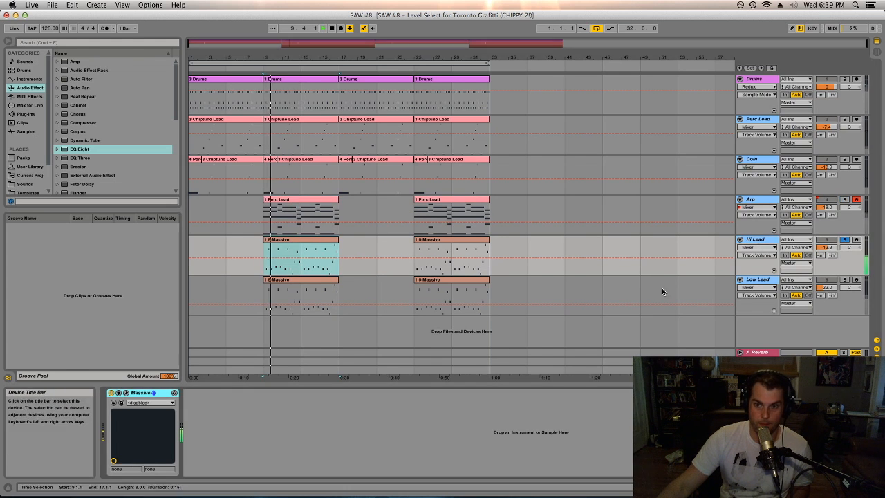
pyautogui.click(127, 393)
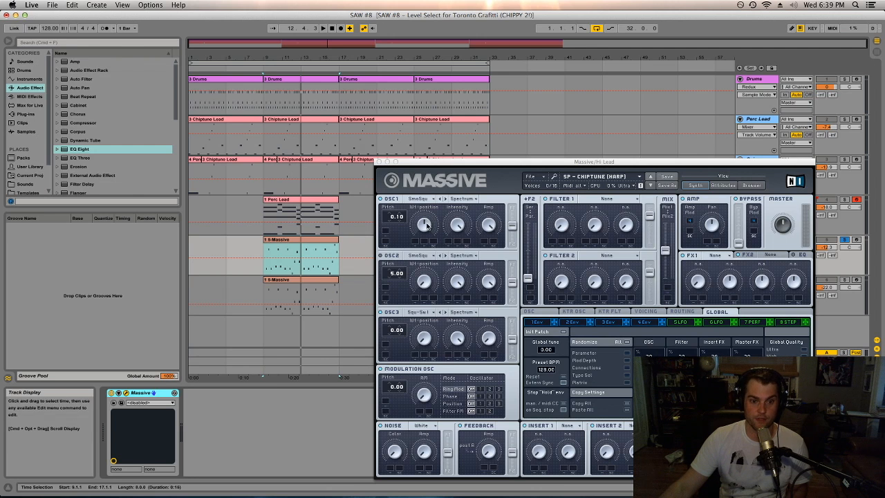
# - Check oscillator 3 and the 4 Env envelope in Hi Lead's Massive patch, and arm the Hi Lead track for recording
pyautogui.click(381, 312)
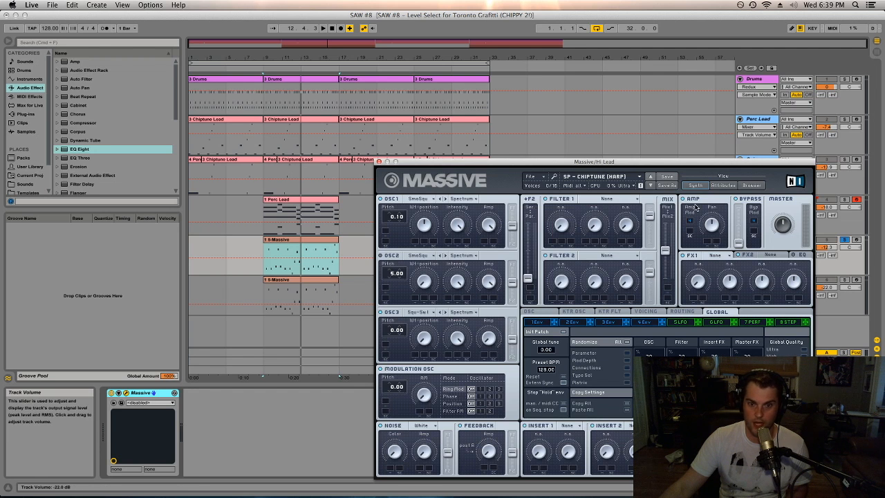
pyautogui.click(642, 323)
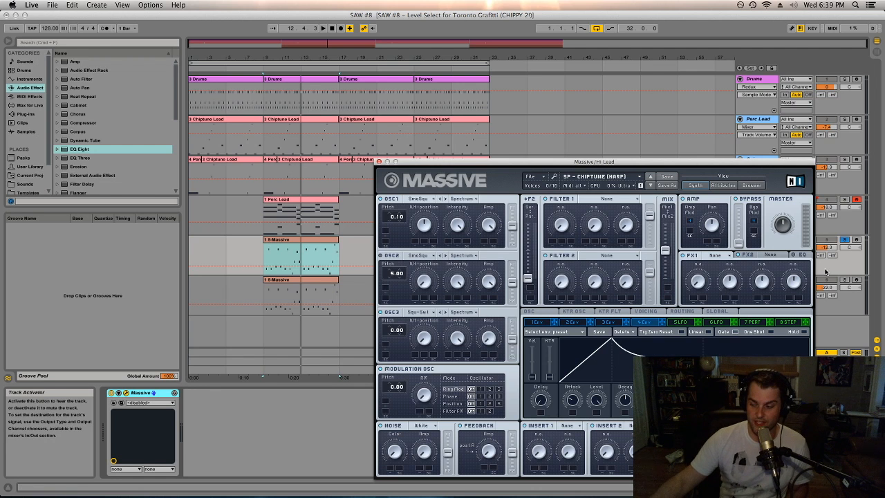
pyautogui.click(856, 239)
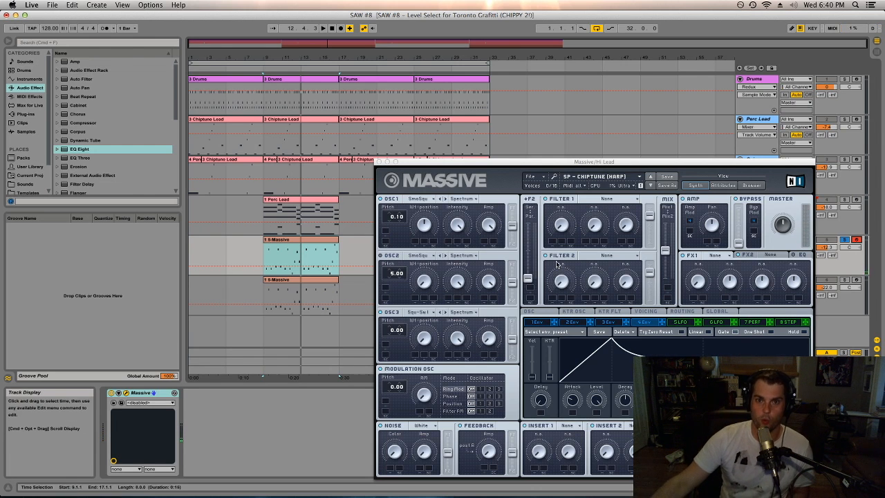
# - Close Hi Lead's Massive window, solo and arm the Low Lead track, and open its Massive editor clear of the track controls
pyautogui.click(379, 161)
pyautogui.click(764, 273)
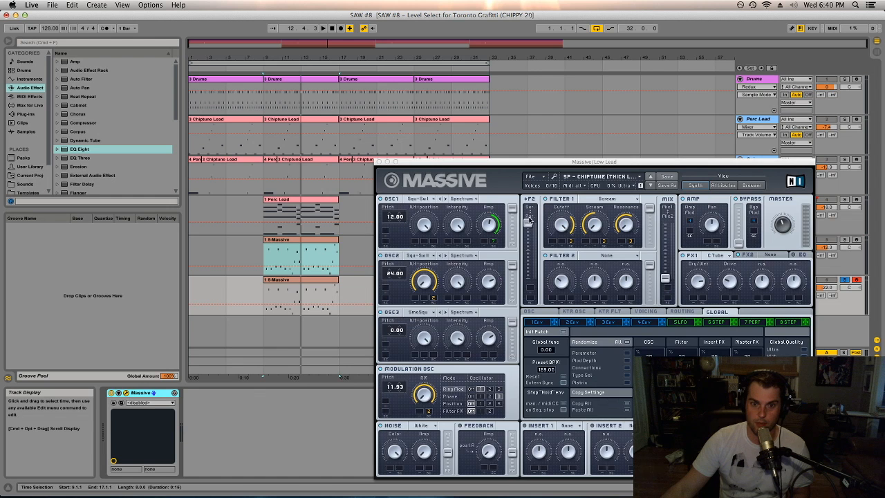
pyautogui.moveTo(630, 164); pyautogui.dragTo(506, 134)
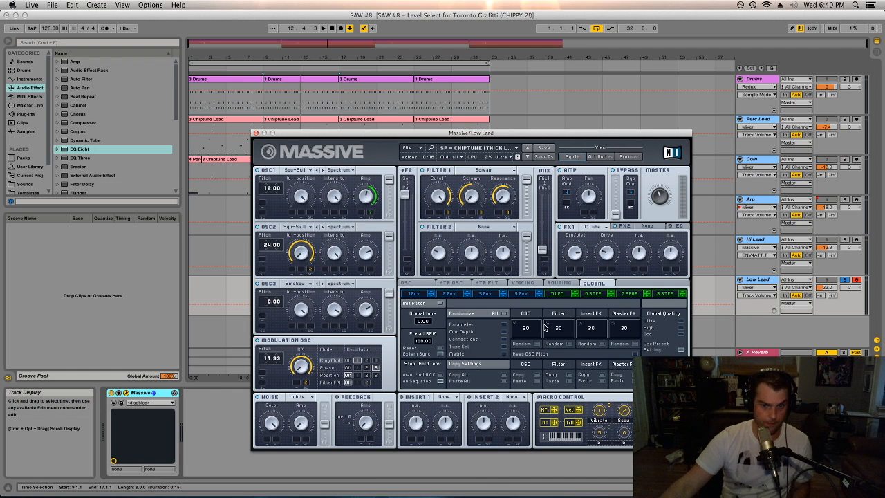
# - Inspect the 5 LFO, 7 Perf and 6 Step modulation pages of Low Lead's Massive patch
pyautogui.click(565, 296)
pyautogui.click(630, 296)
pyautogui.click(595, 297)
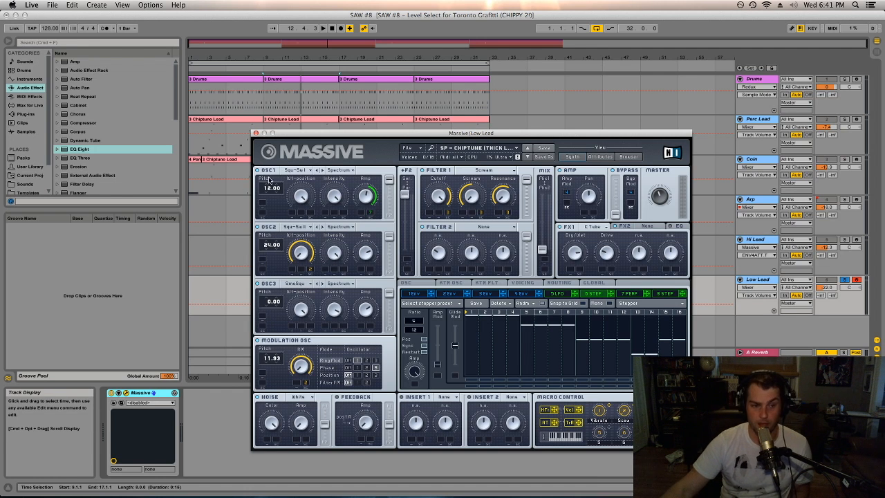
# - Close the Massive editor, unsolo Low Lead, and play the full arrangement from the first Drums clip into bar 17 before stopping
pyautogui.click(255, 132)
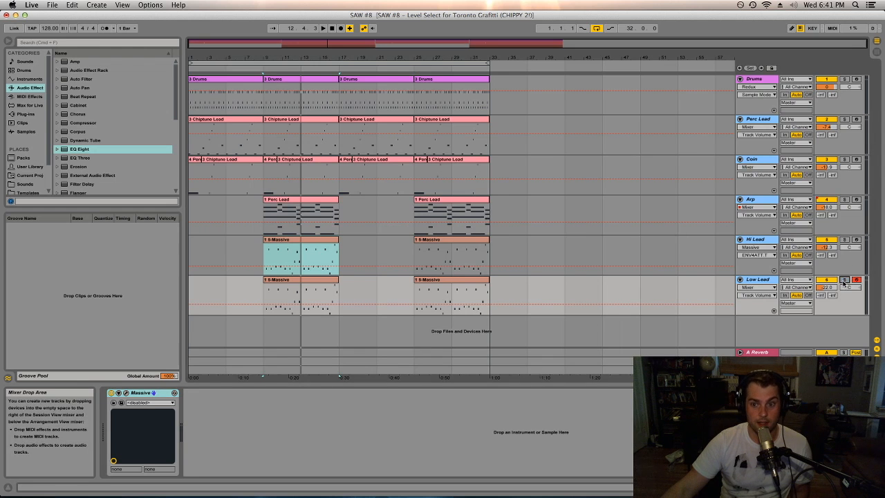
pyautogui.click(250, 82)
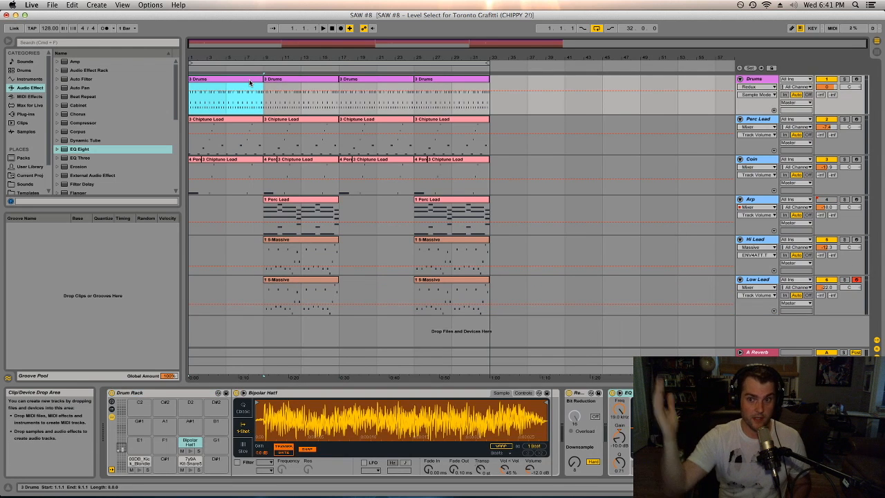
pyautogui.press('space')
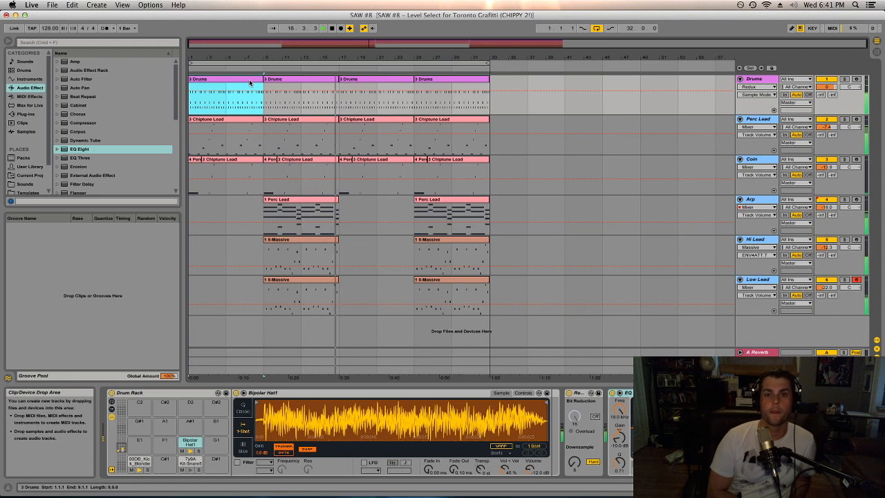
pyautogui.press('space')
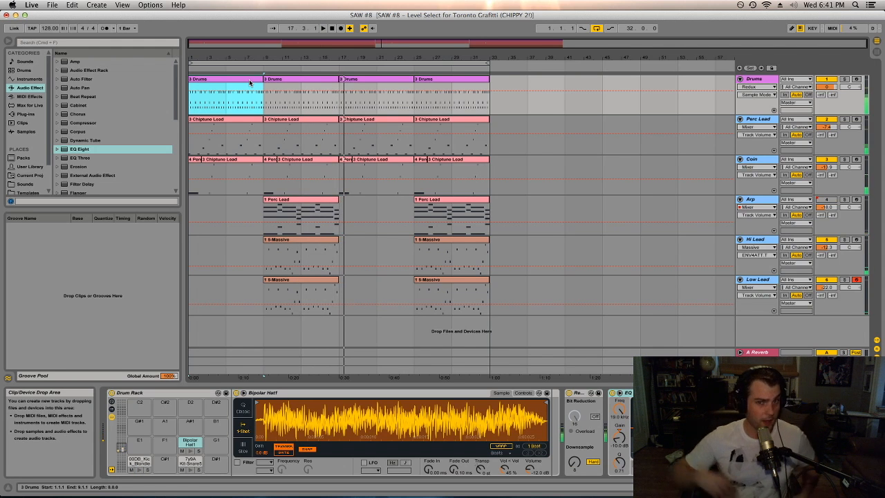